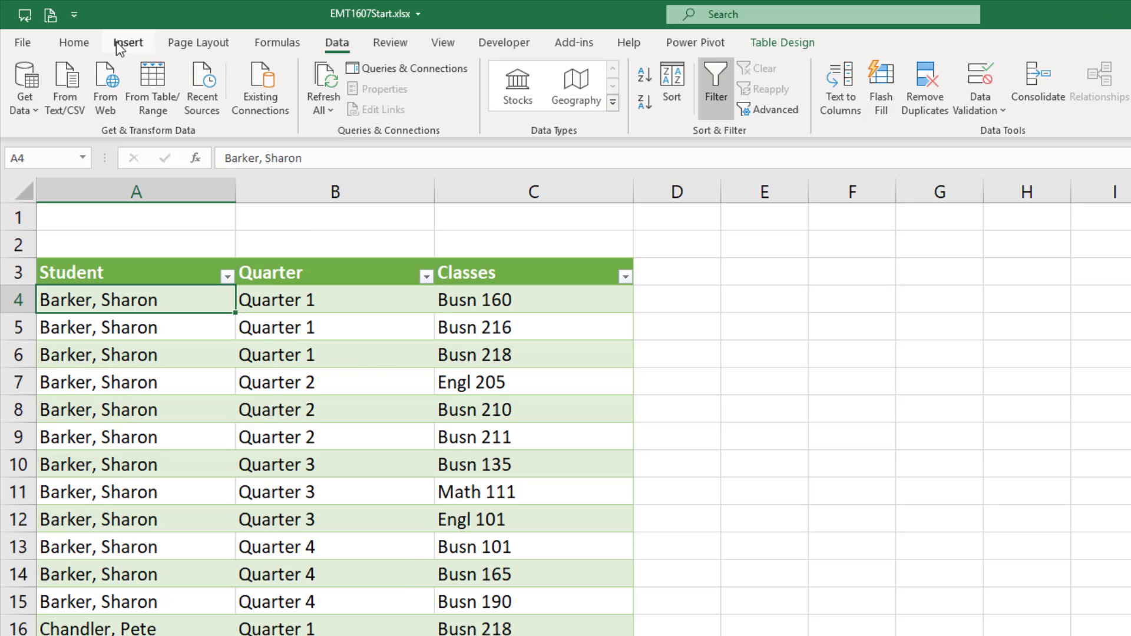
Start a PivotTable from StudentData01 with 'Add this data to the Data Model' ticked
{"action": "left_click", "coordinate": [93, 30]}
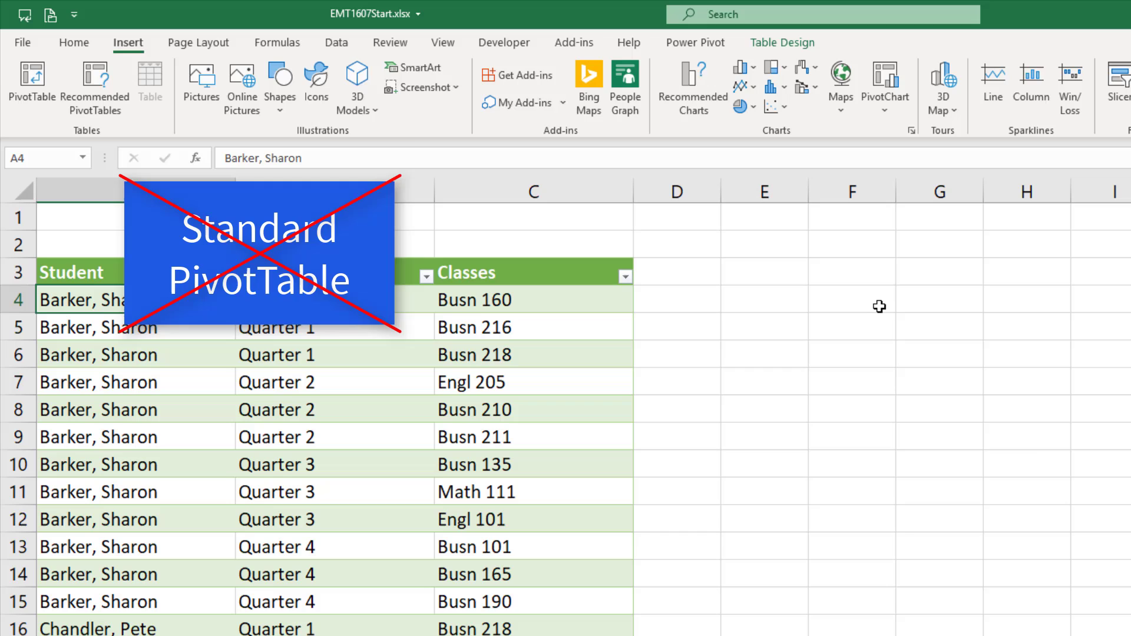
{"action": "left_click", "coordinate": [683, 44]}
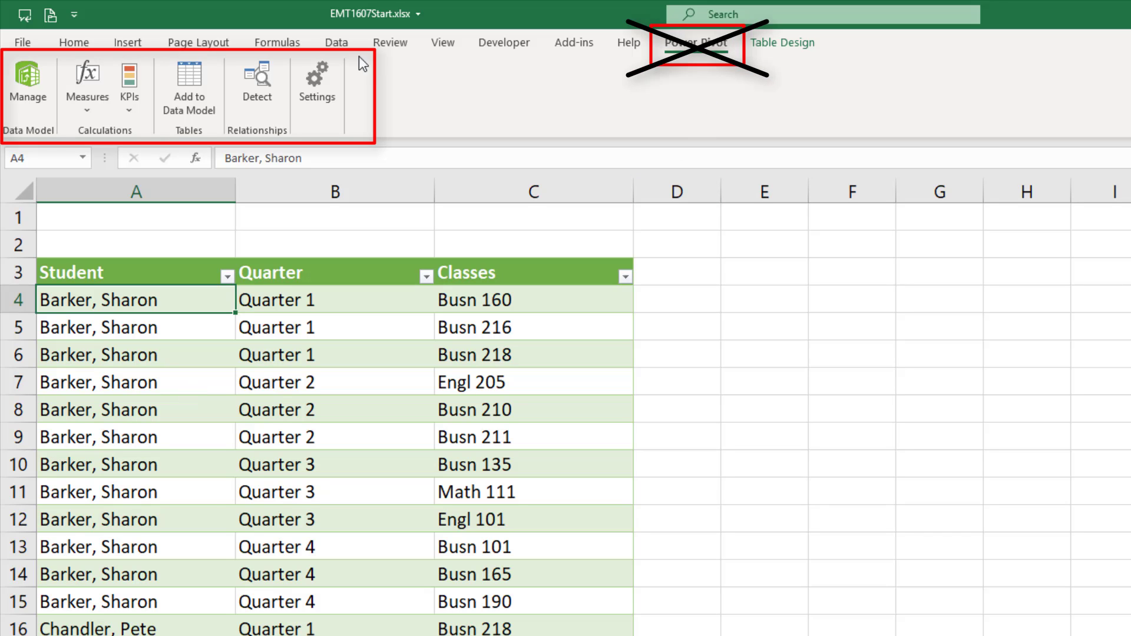
{"action": "left_click", "coordinate": [125, 44]}
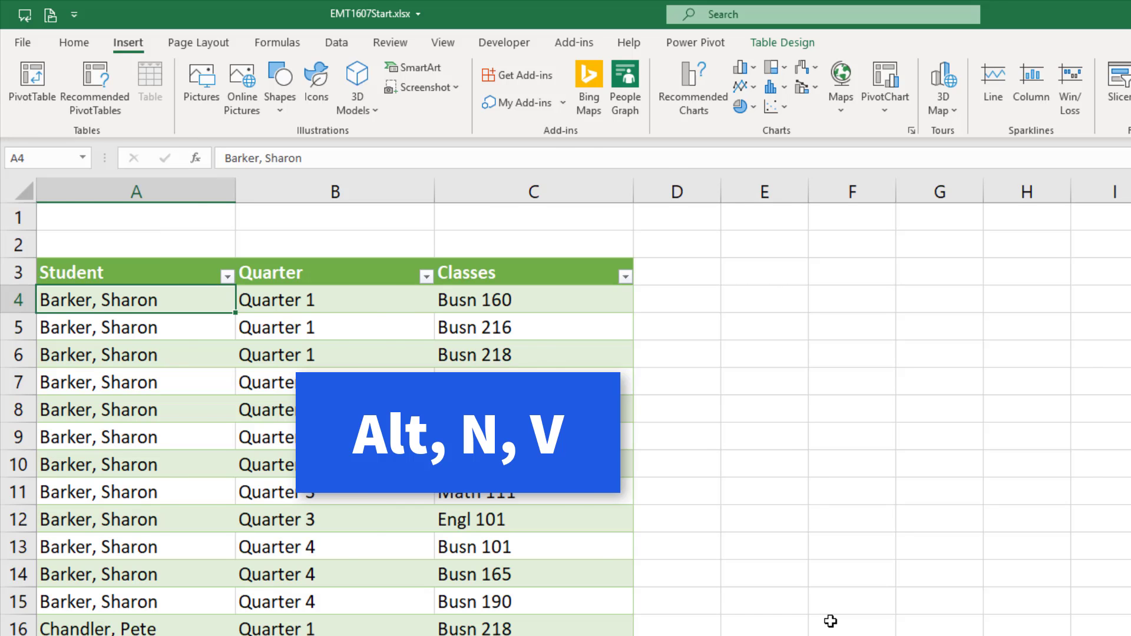
{"action": "key", "text": "alt+n"}
{"action": "key", "text": "v"}
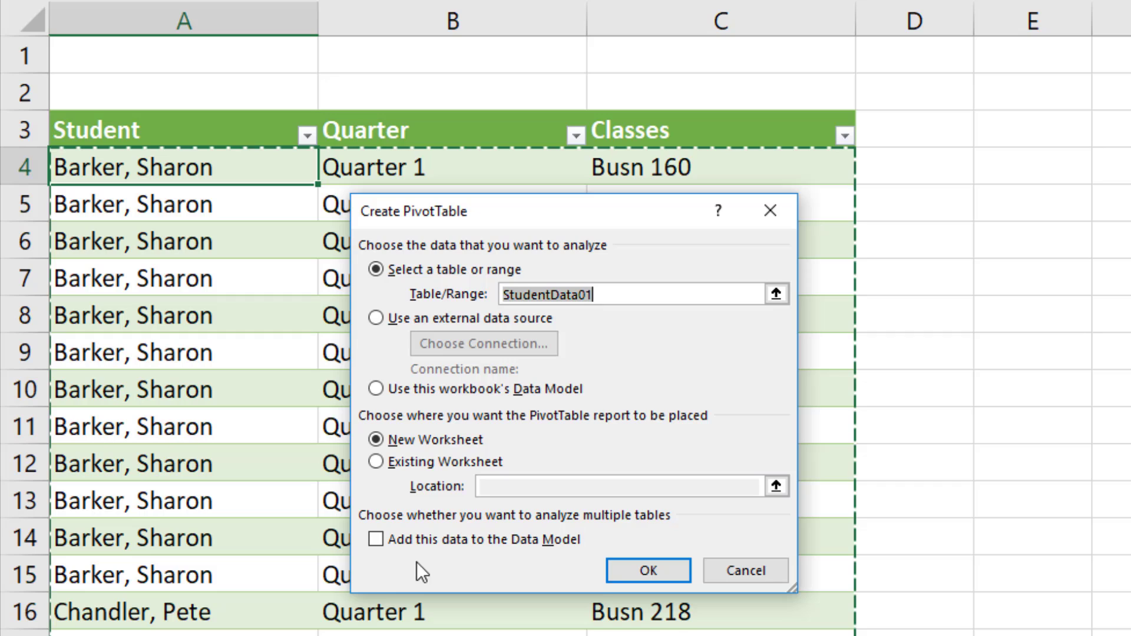
{"action": "left_click", "coordinate": [377, 539]}
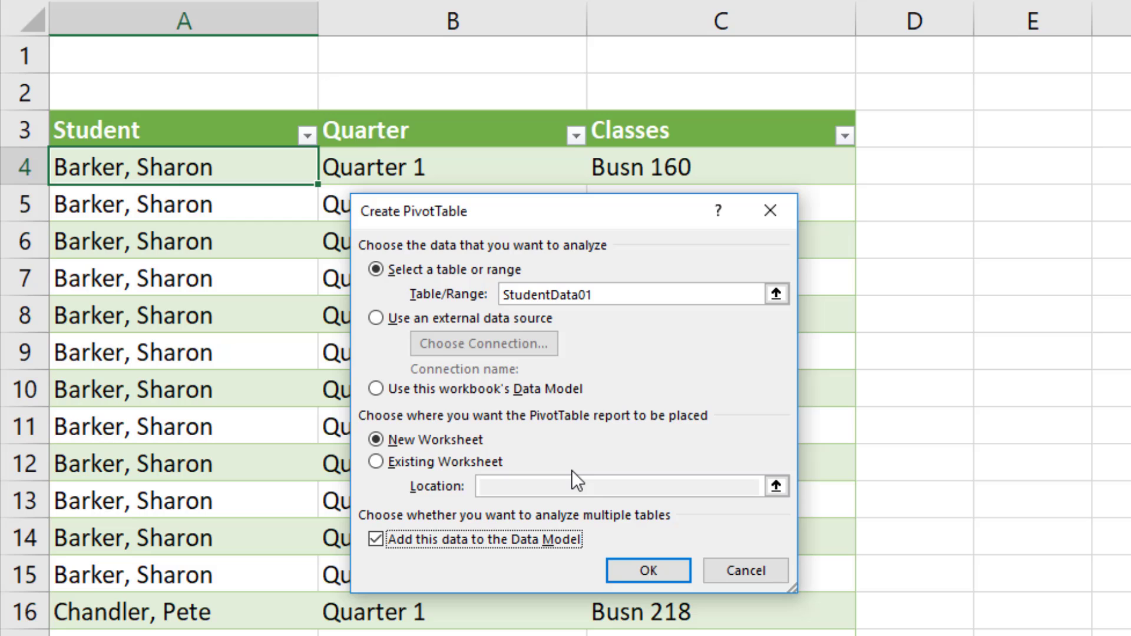
Create the PivotTable on a new sheet named StudentReport, with Student then Quarter as rows
{"action": "left_click", "coordinate": [644, 568]}
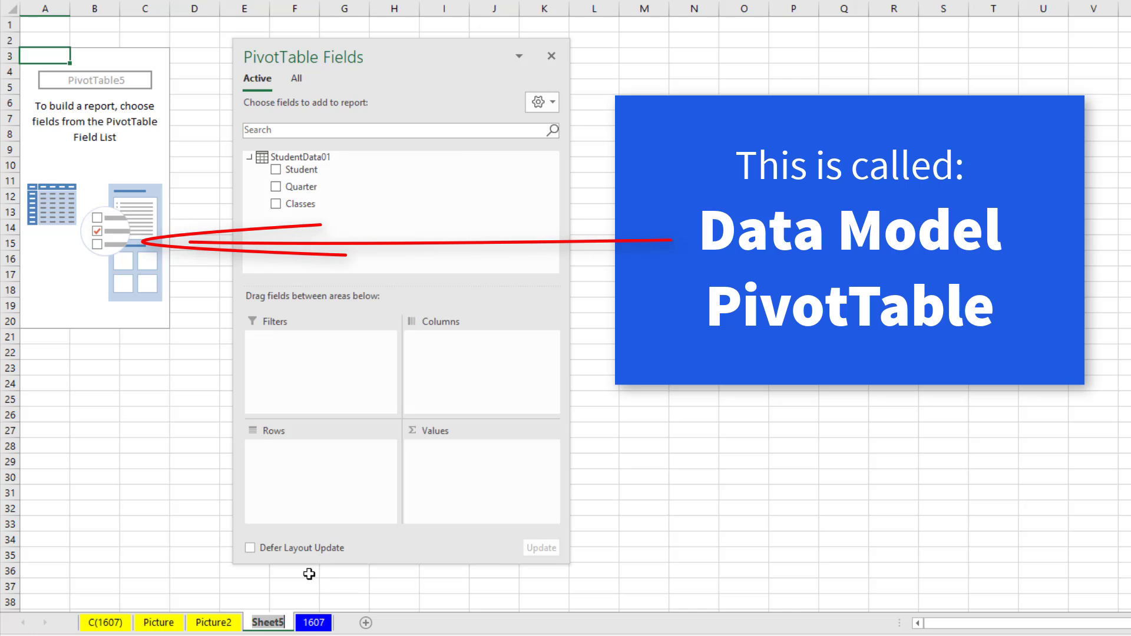
{"action": "type", "text": "StudentReport"}
{"action": "key", "text": "Return"}
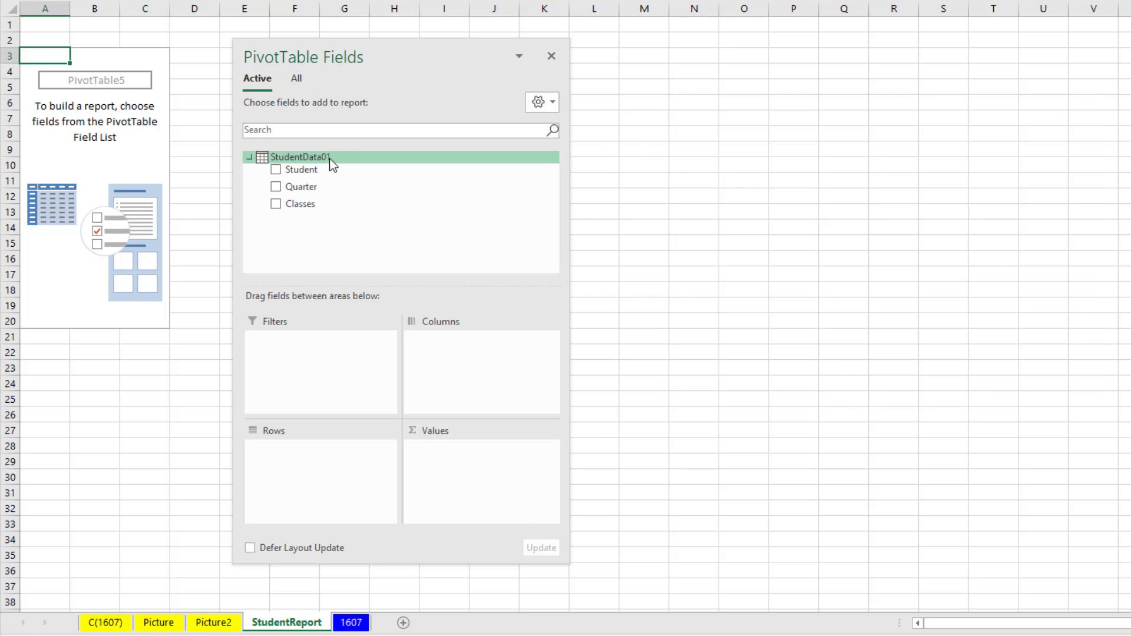
{"action": "left_click_drag", "start_coordinate": [301, 169], "coordinate": [340, 457]}
{"action": "left_click_drag", "start_coordinate": [299, 193], "coordinate": [348, 462]}
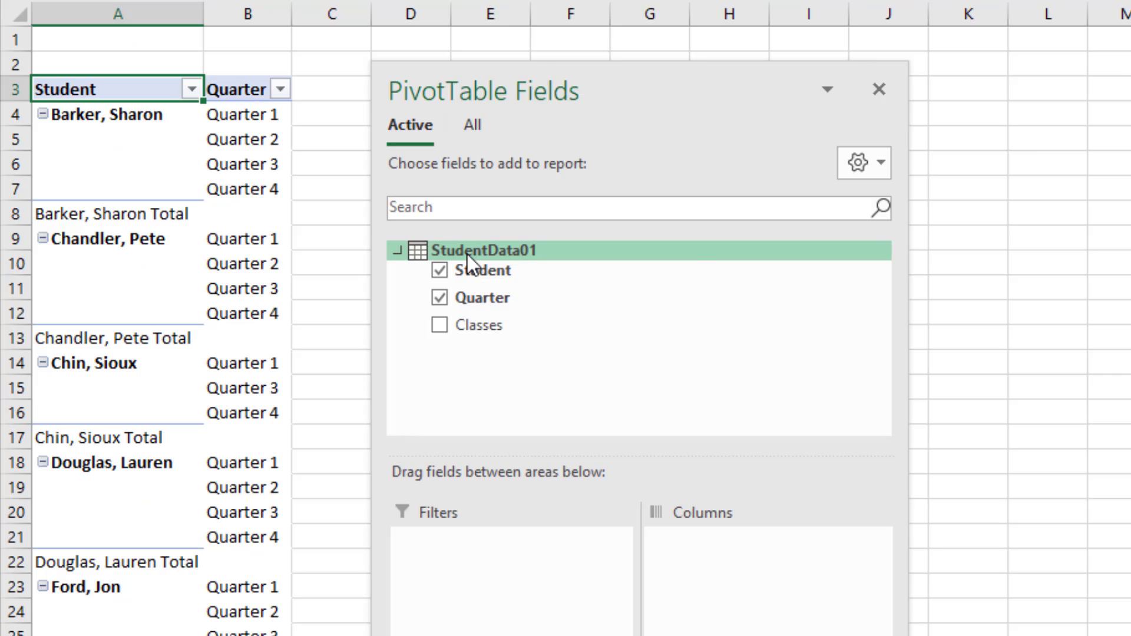
Add a new measure named 'Student Classes' to the StudentData01 table
{"action": "right_click", "coordinate": [294, 159]}
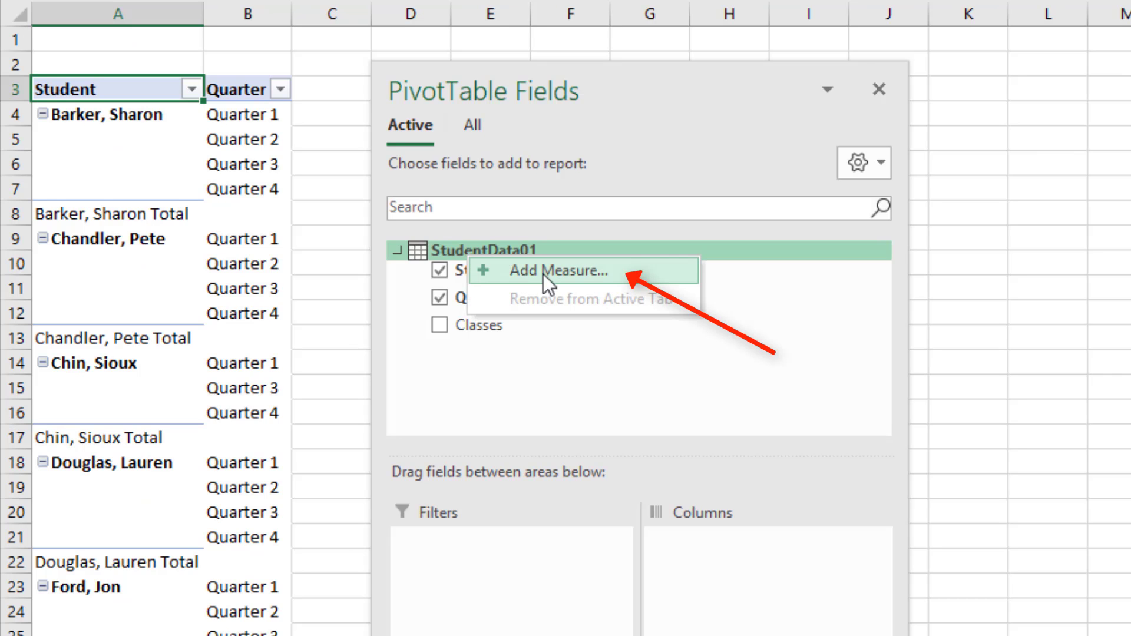
{"action": "left_click", "coordinate": [543, 274]}
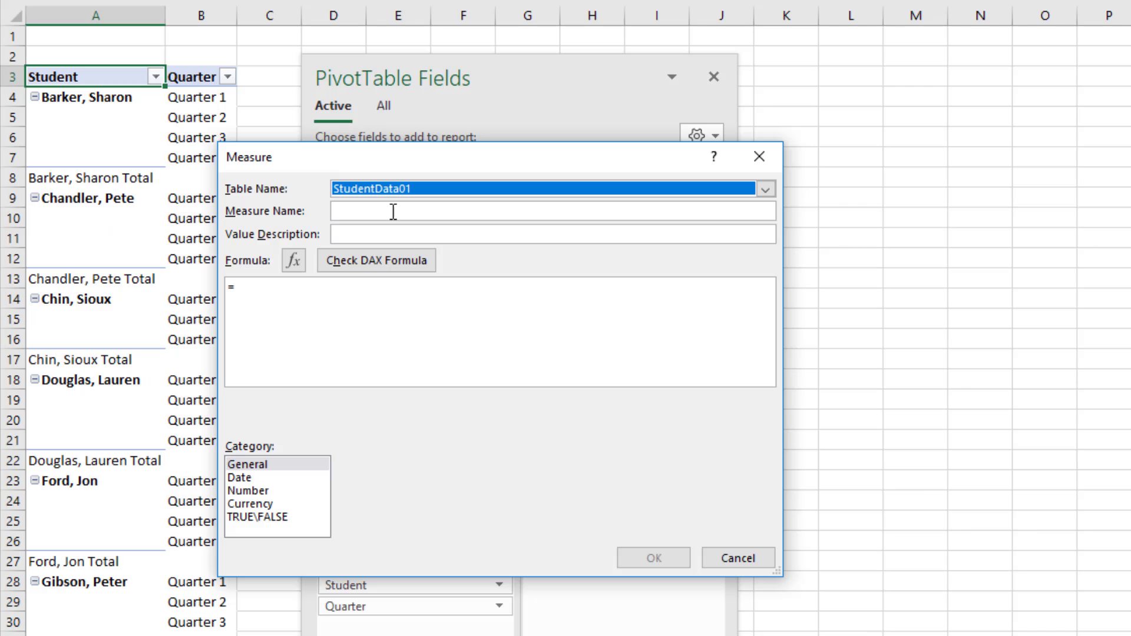
{"action": "left_click", "coordinate": [299, 313]}
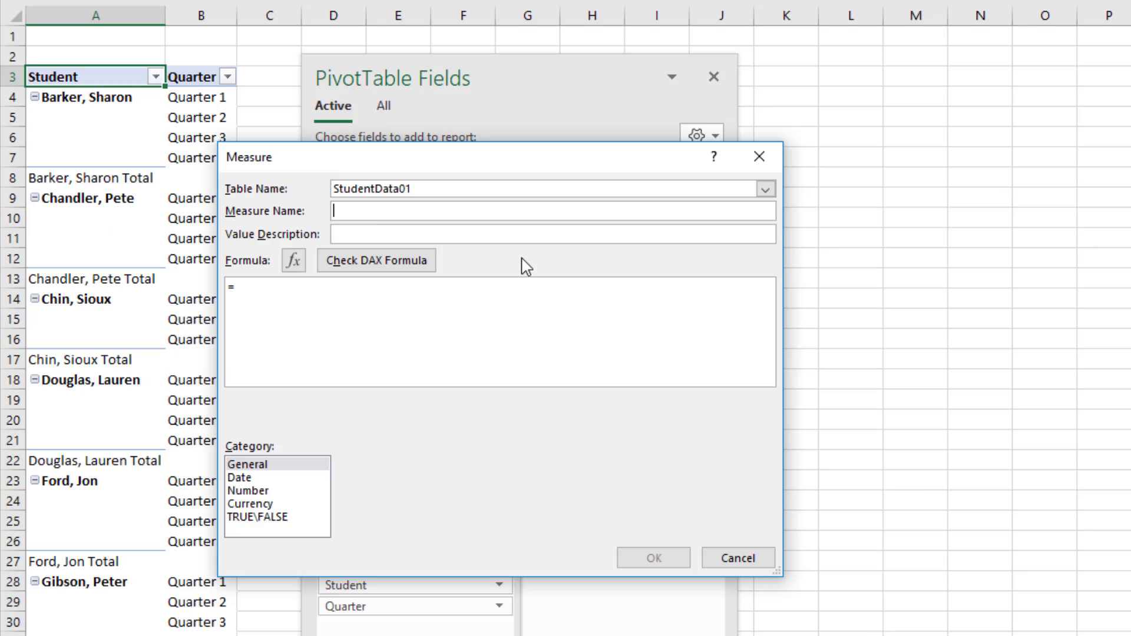
{"action": "type", "text": "Student Classes"}
Enter the formula =CONCATENATEX(StudentData01,StudentData01[Classes],", ") for the measure
{"action": "left_click", "coordinate": [268, 290]}
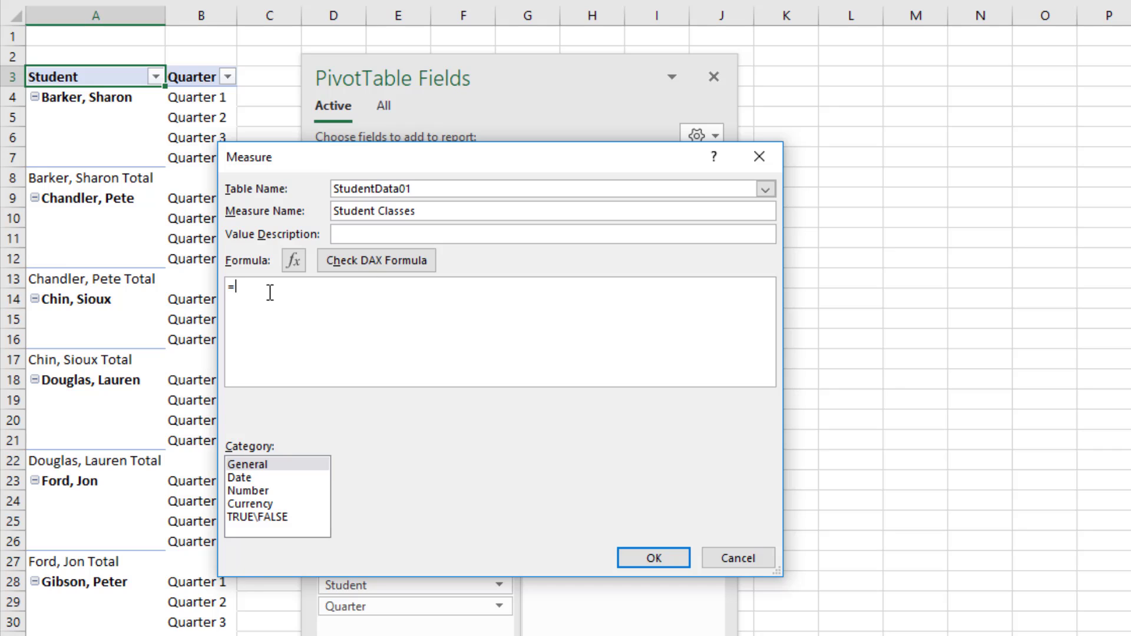
{"action": "type", "text": "con"}
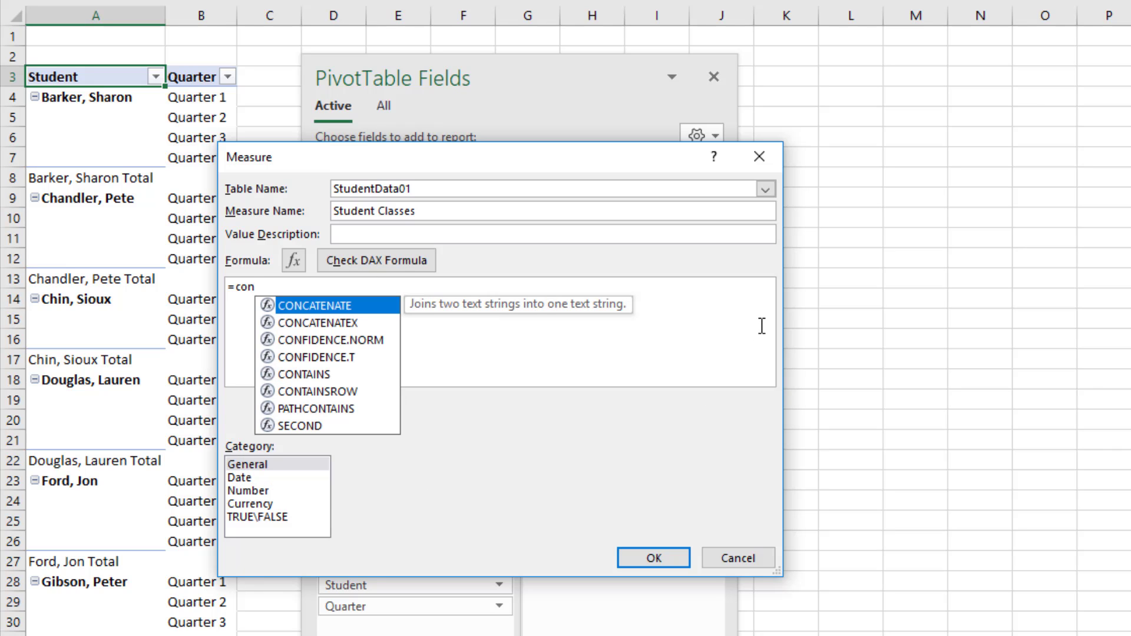
{"action": "key", "text": "Down"}
{"action": "key", "text": "Tab"}
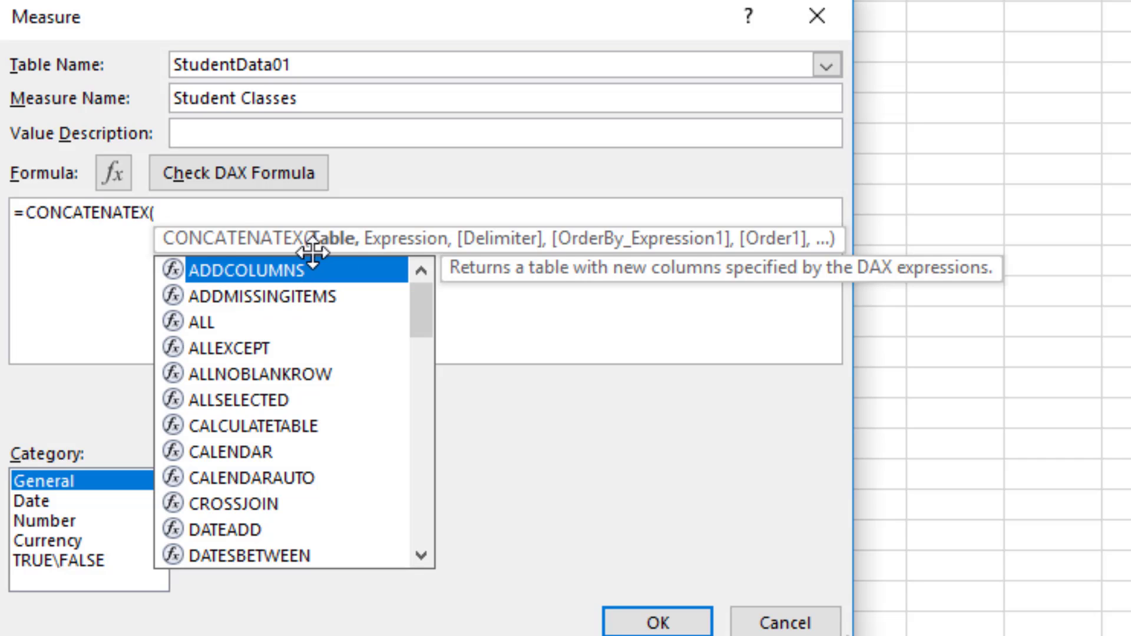
{"action": "type", "text": "stu"}
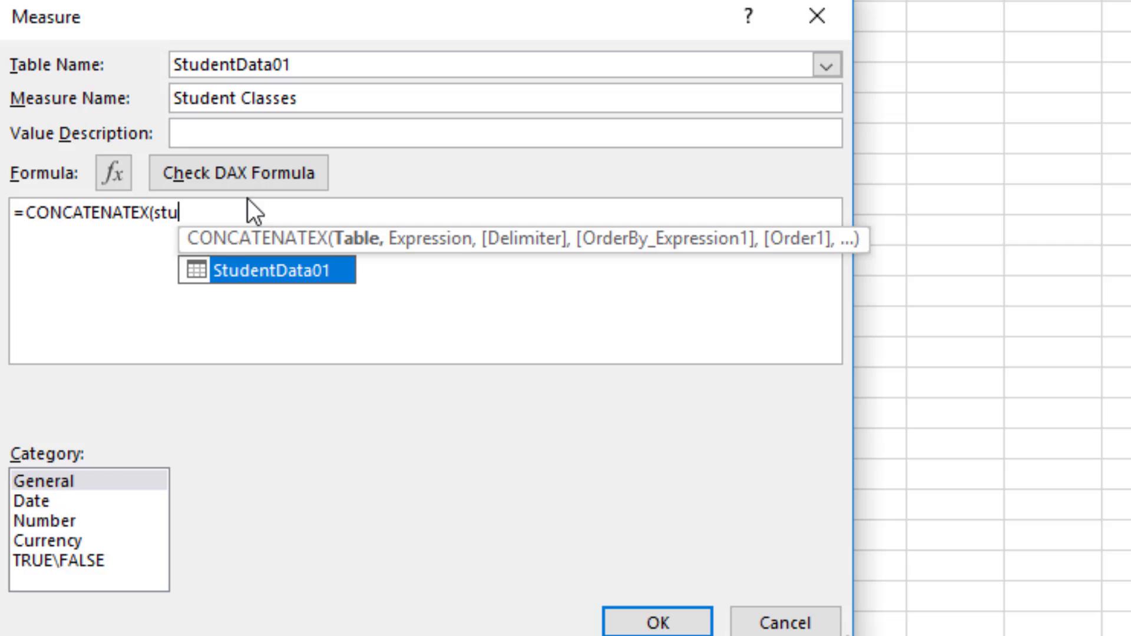
{"action": "key", "text": "Tab"}
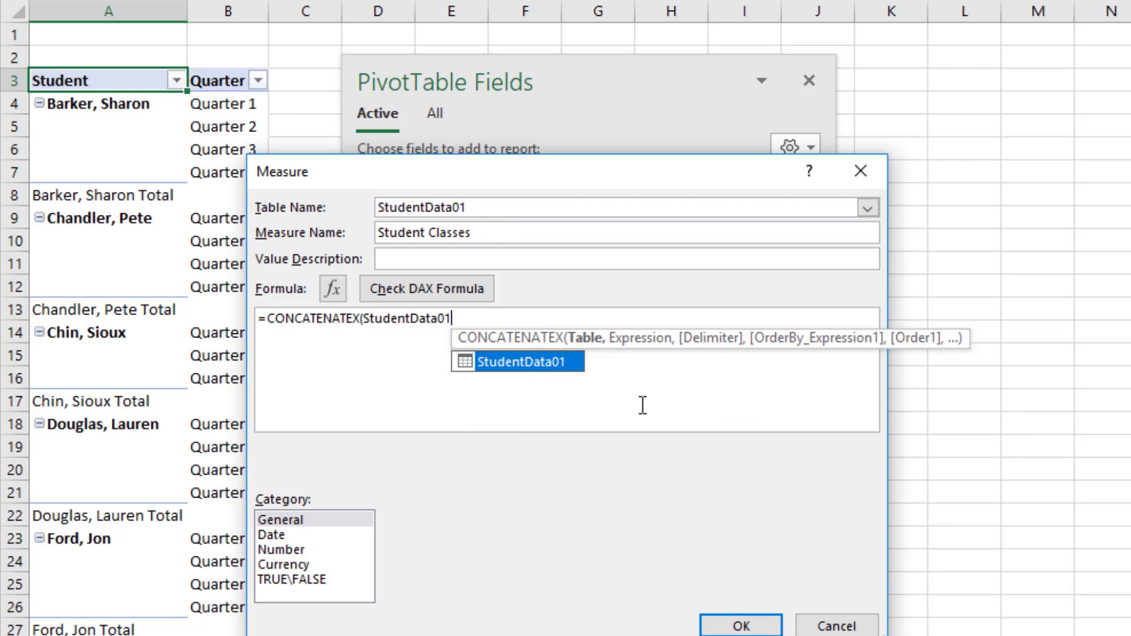
{"action": "type", "text": ","}
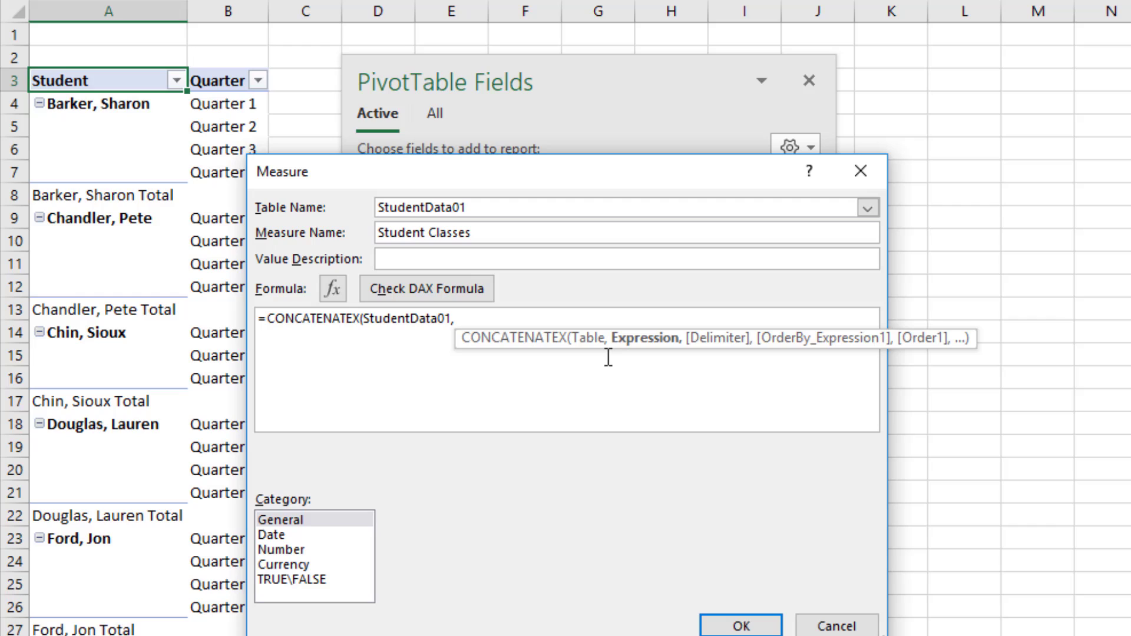
{"action": "type", "text": "stu"}
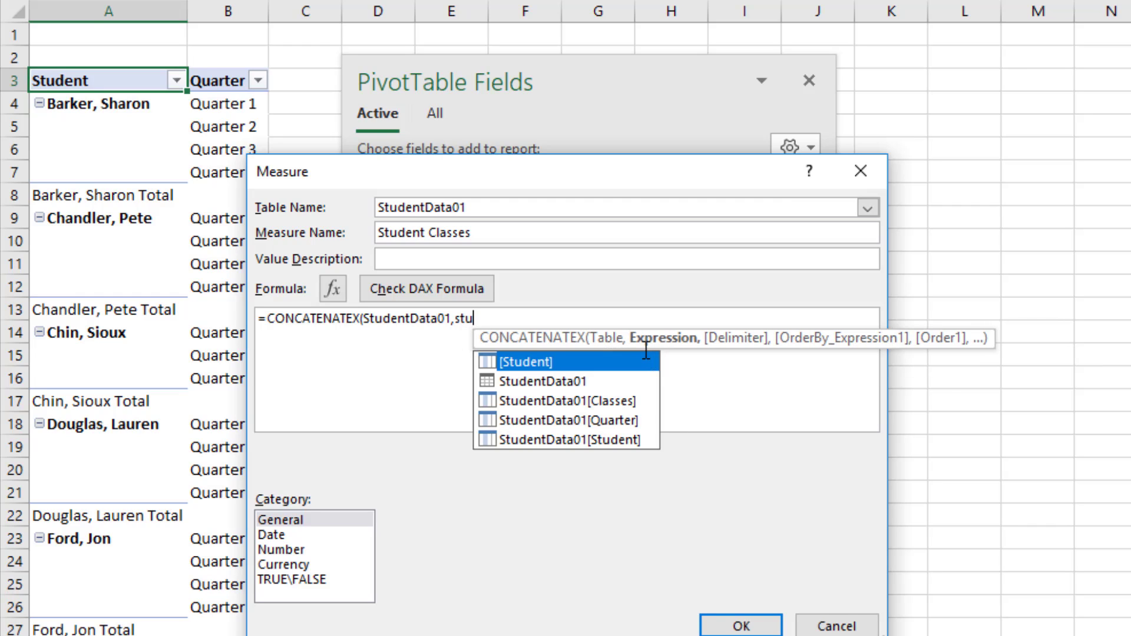
{"action": "key", "text": "Down"}
{"action": "key", "text": "Down"}
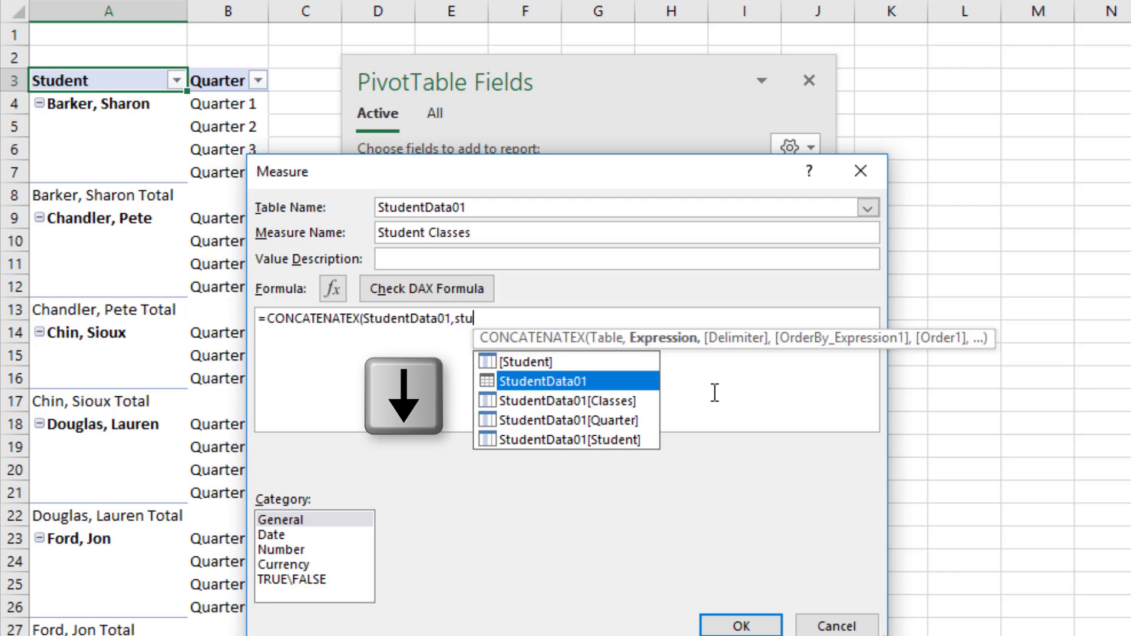
{"action": "key", "text": "Tab"}
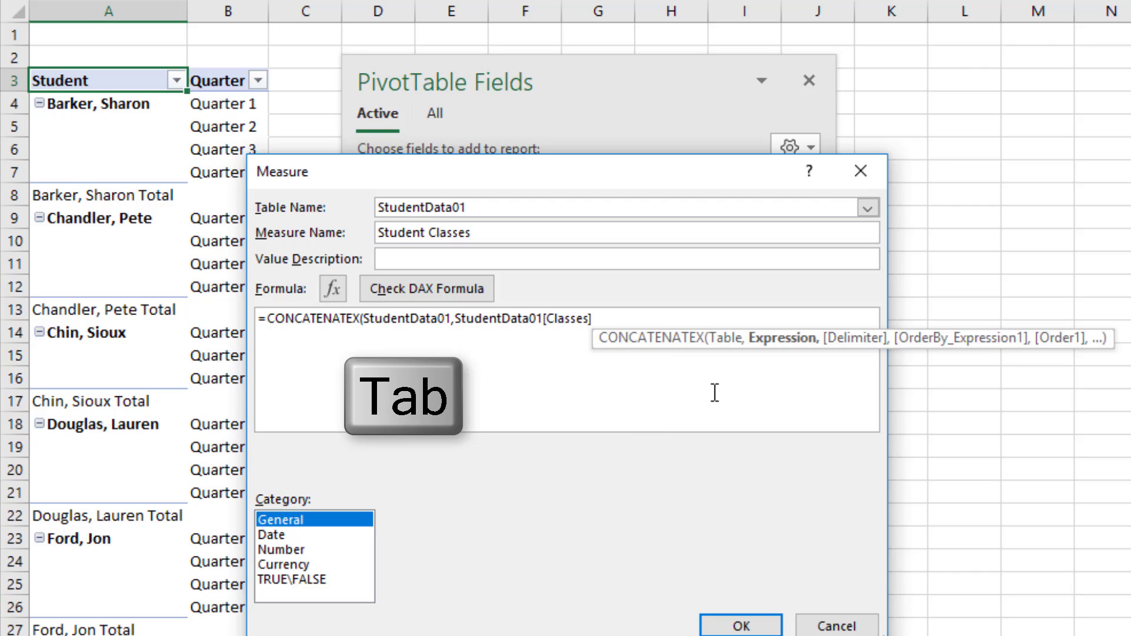
{"action": "left_click", "coordinate": [714, 393]}
{"action": "type", "text": ","}
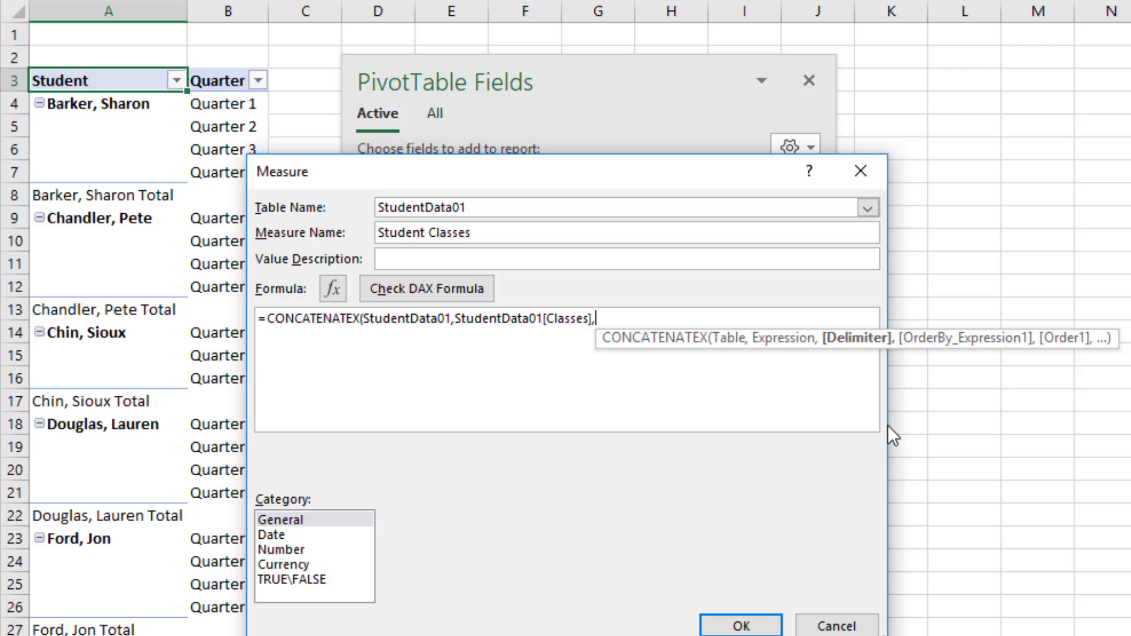
{"action": "type", "text": "\", "}
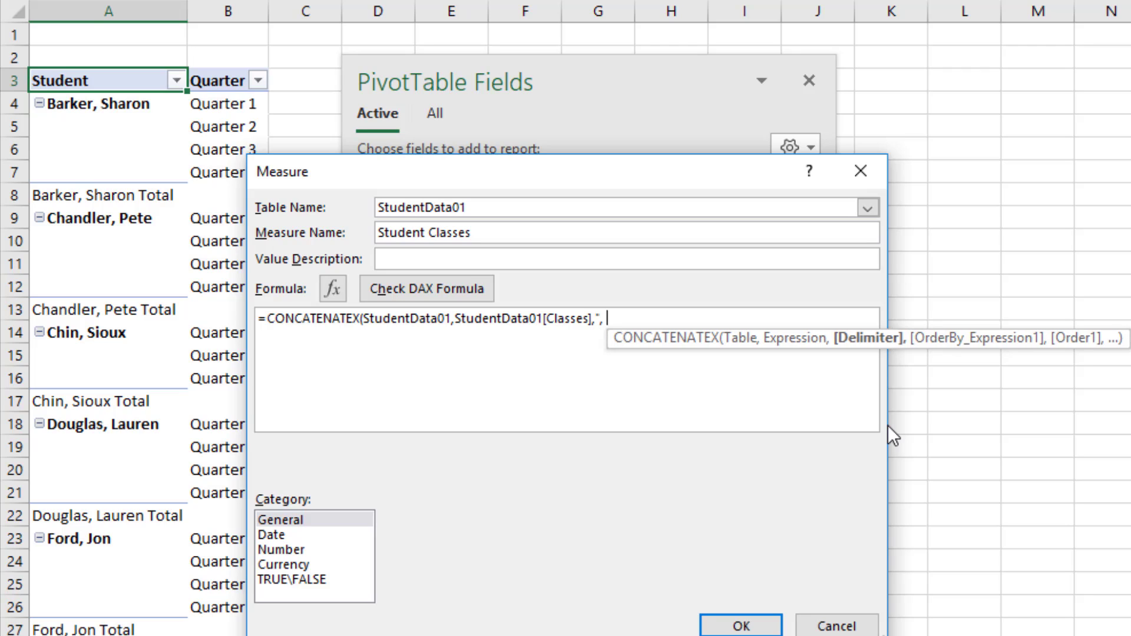
{"action": "type", "text": "\")"}
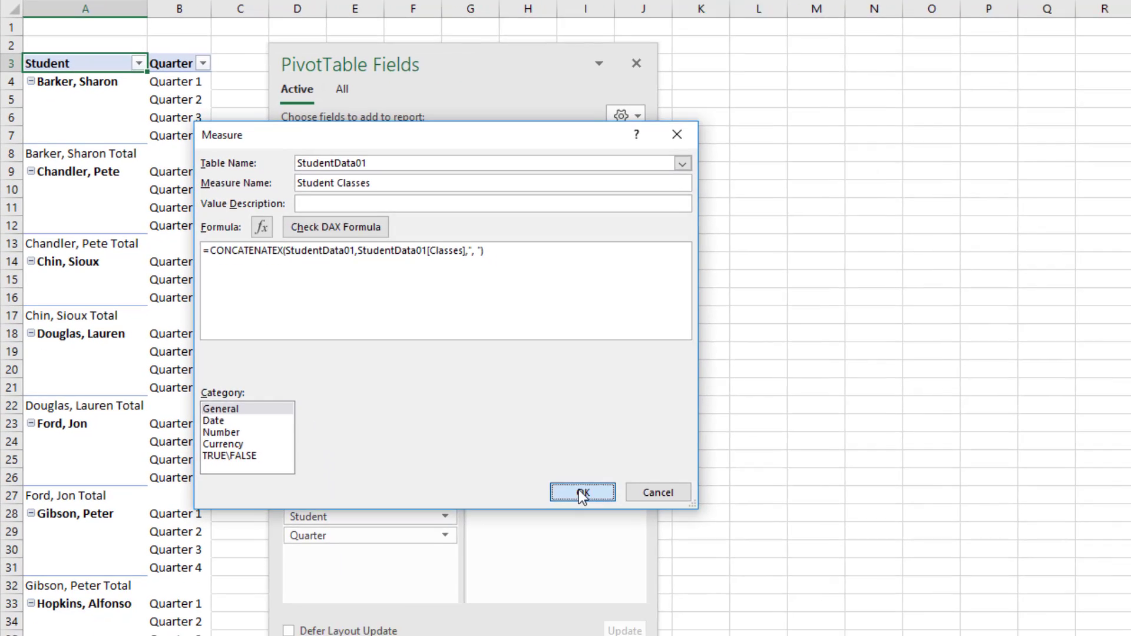
Save the Student Classes measure and place it in the PivotTable's Values area
{"action": "left_click", "coordinate": [719, 626]}
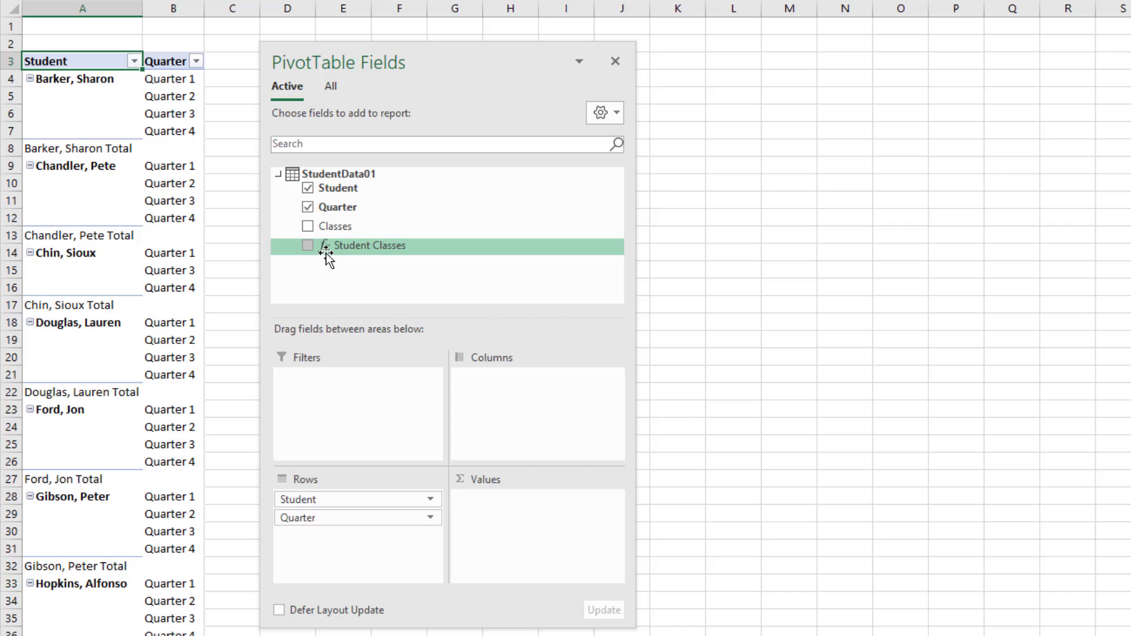
{"action": "left_click_drag", "start_coordinate": [337, 250], "coordinate": [527, 548]}
{"action": "left_click_drag", "start_coordinate": [448, 64], "coordinate": [1065, 98]}
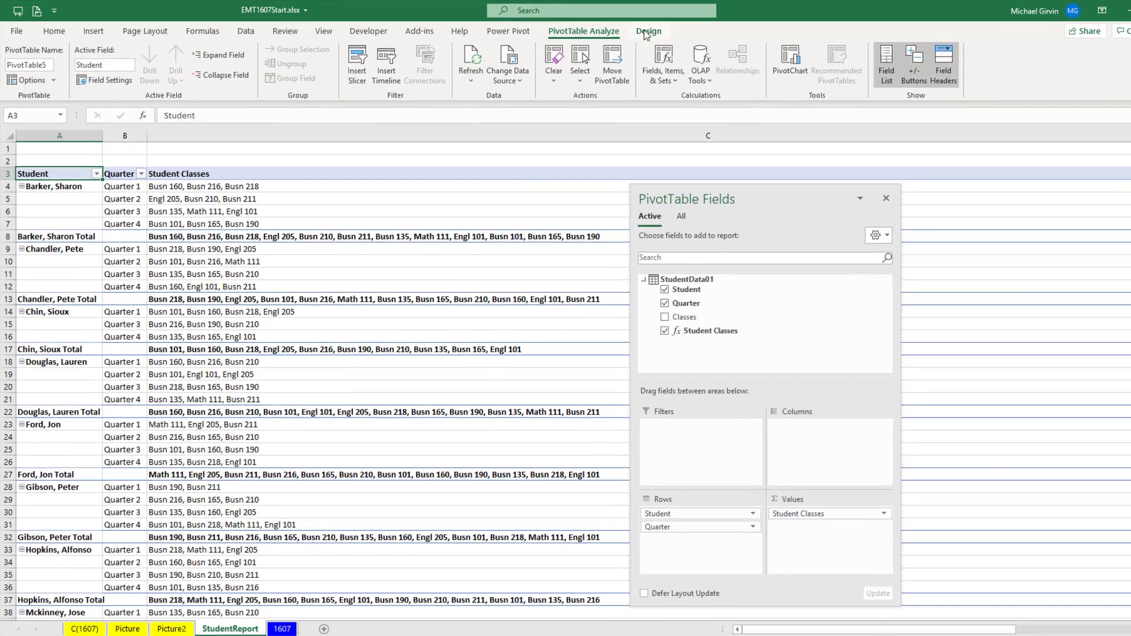
Hide subtotals and turn off grand totals for rows and columns in the PivotTable
{"action": "left_click", "coordinate": [702, 34]}
{"action": "left_click", "coordinate": [38, 88]}
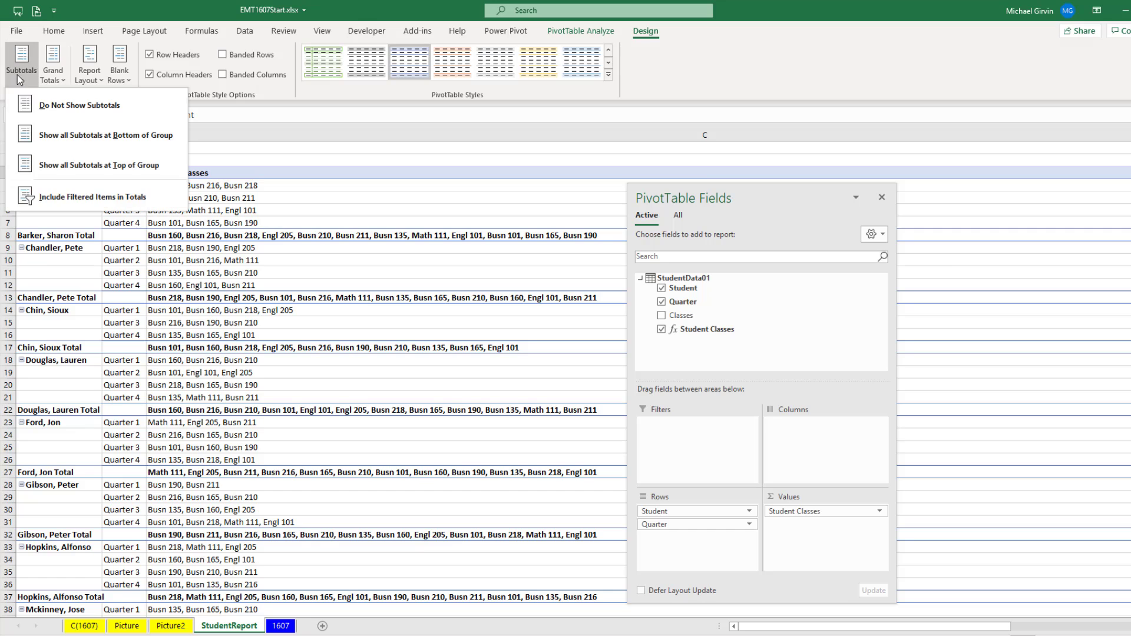
{"action": "left_click", "coordinate": [59, 109]}
{"action": "left_click", "coordinate": [59, 84]}
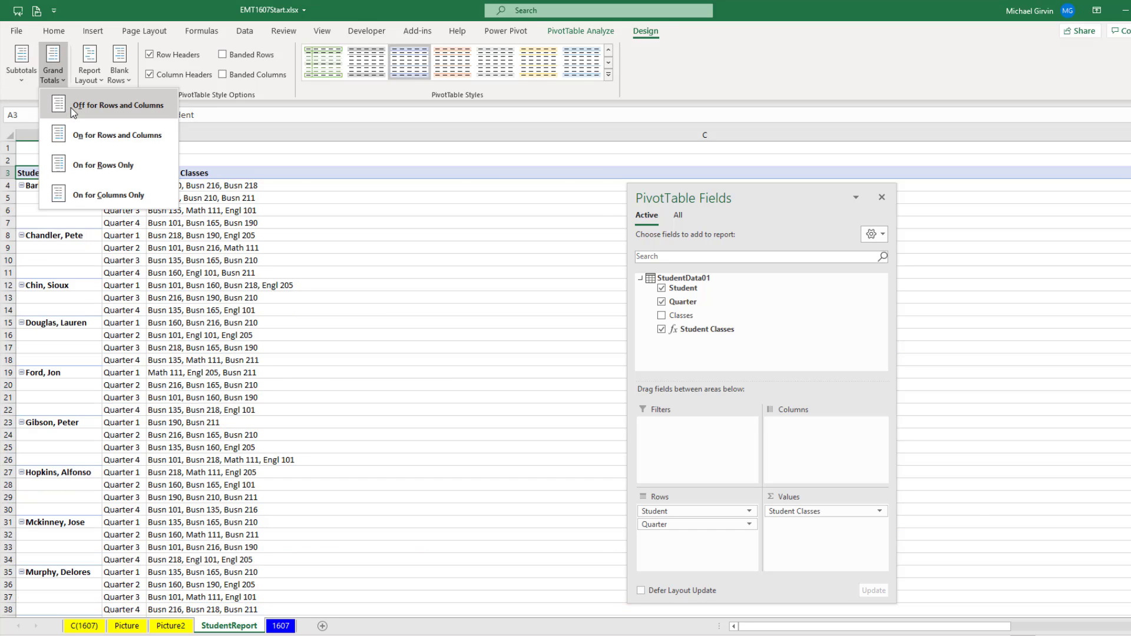
{"action": "left_click", "coordinate": [73, 108]}
{"action": "scroll", "coordinate": [194, 330], "scroll_direction": "down", "scroll_amount": 3}
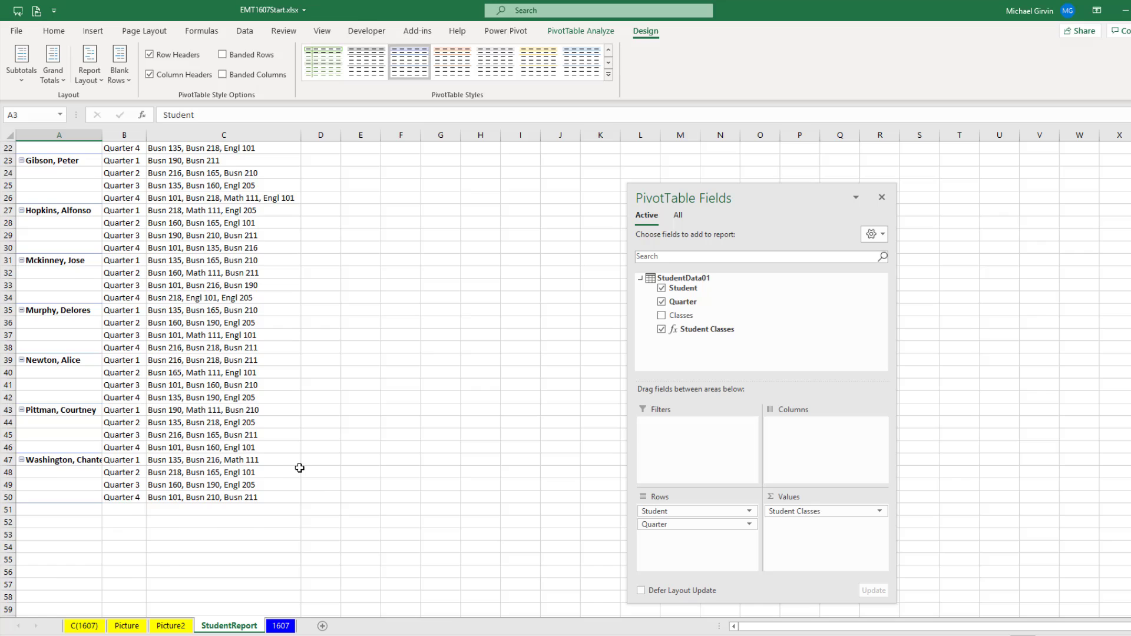
{"action": "scroll", "coordinate": [300, 470], "scroll_direction": "up", "scroll_amount": 3}
{"action": "left_click_drag", "start_coordinate": [684, 198], "coordinate": [407, 181]}
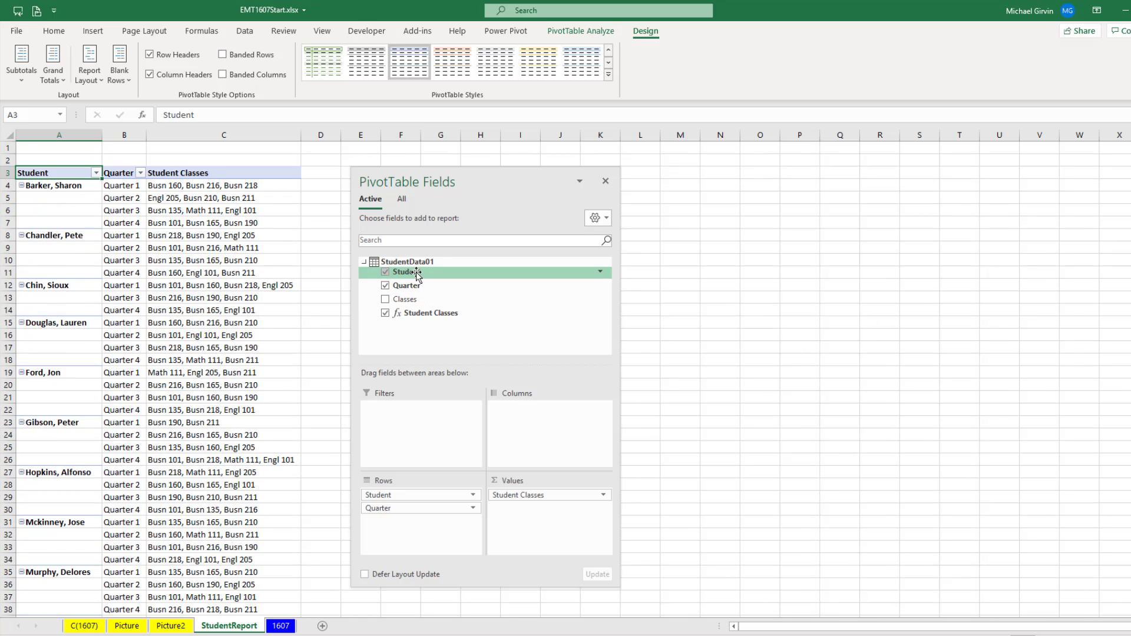